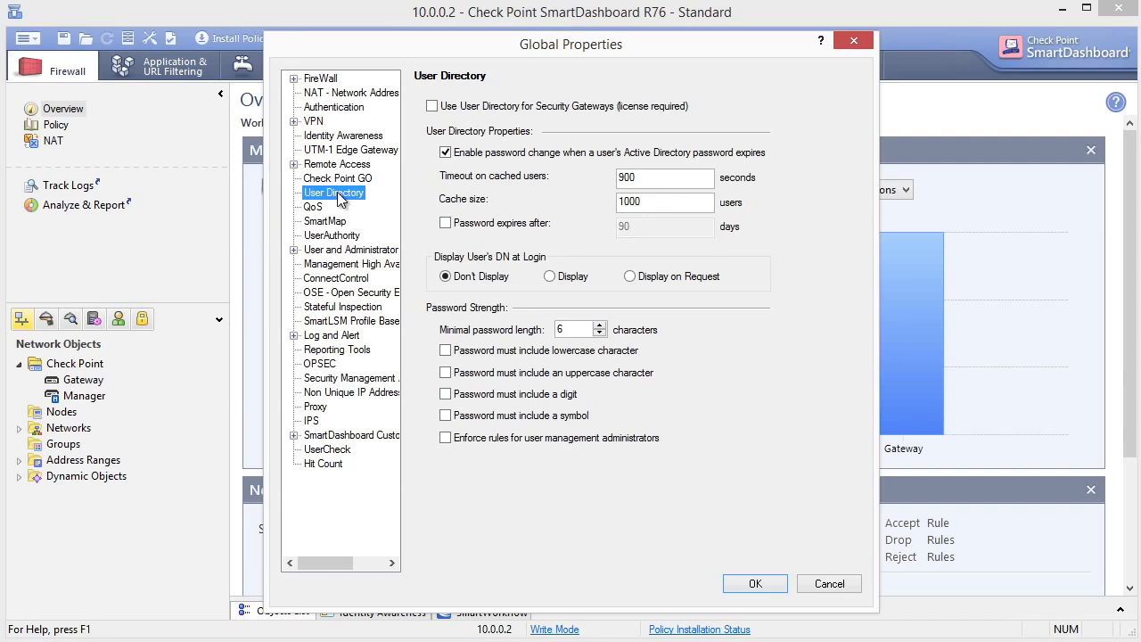
# Step: Enable 'Use User Directory for Security Gateways' in Global Properties and save the policy
pyautogui.click(432, 107)
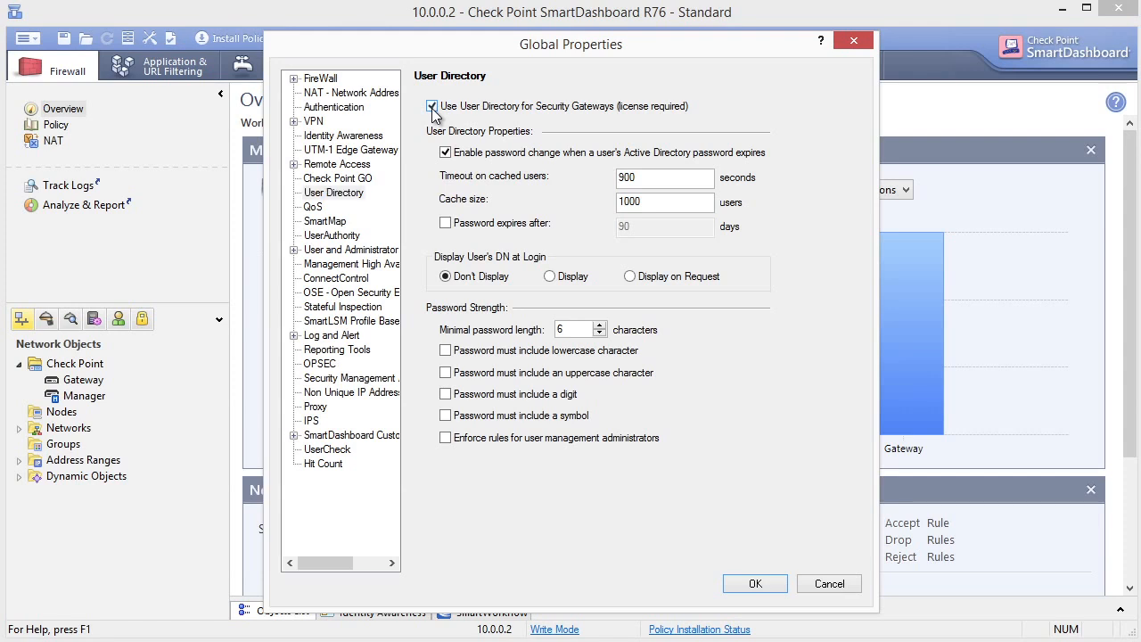
pyautogui.click(758, 583)
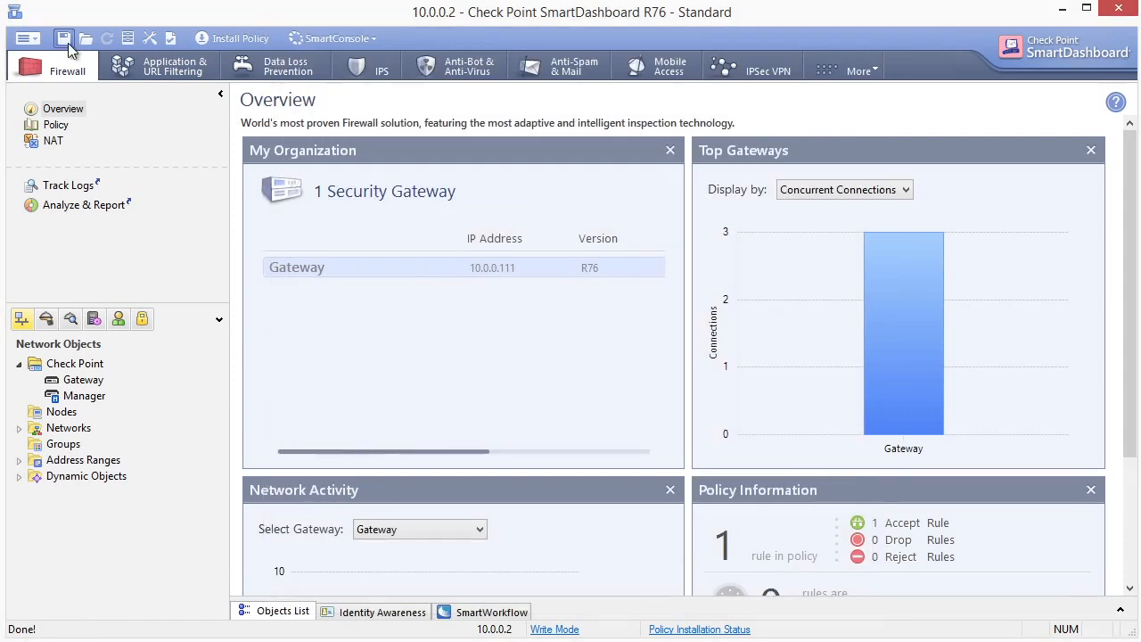
pyautogui.click(63, 40)
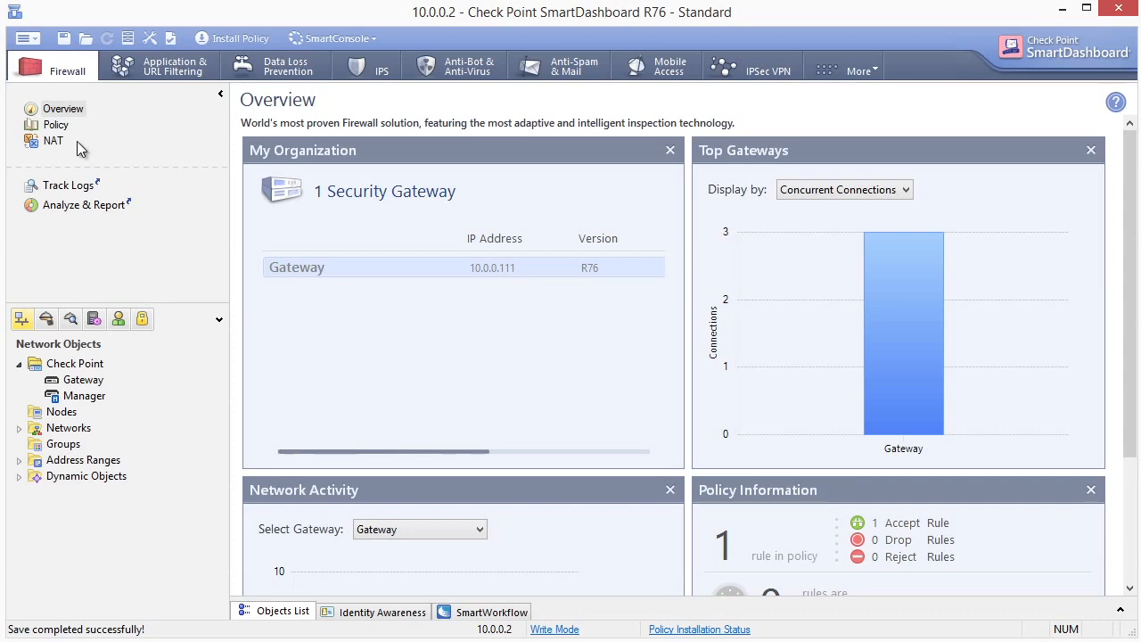
# Step: Create a host node named AD-Server with IPv4 address 192.168.1.120
pyautogui.rightClick(69, 418)
pyautogui.moveTo(121, 428)
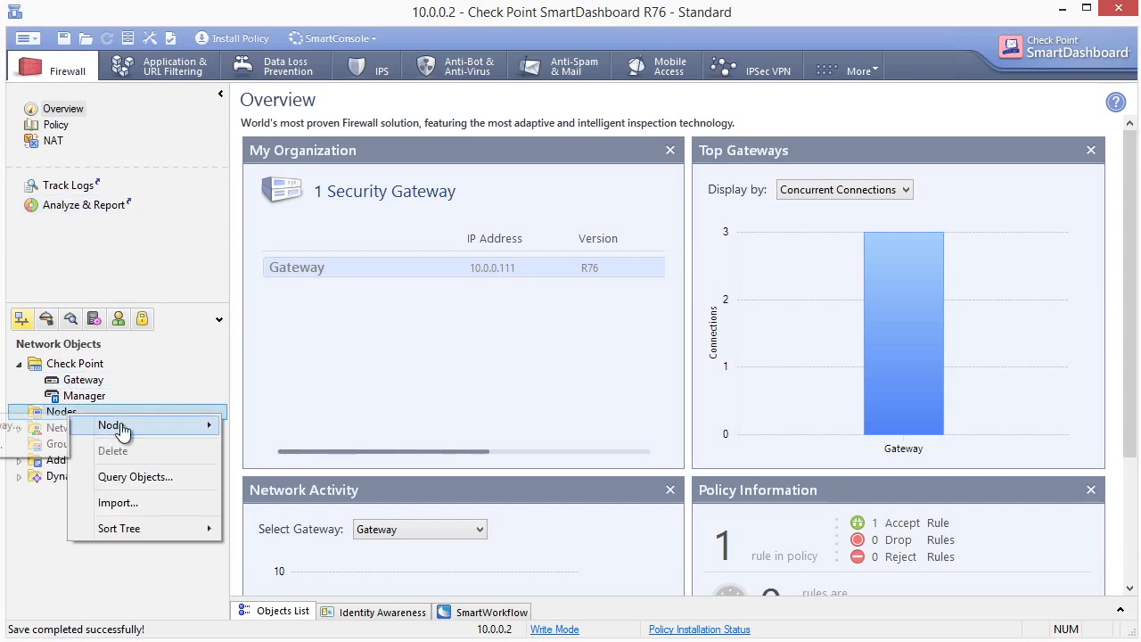
pyautogui.click(27, 445)
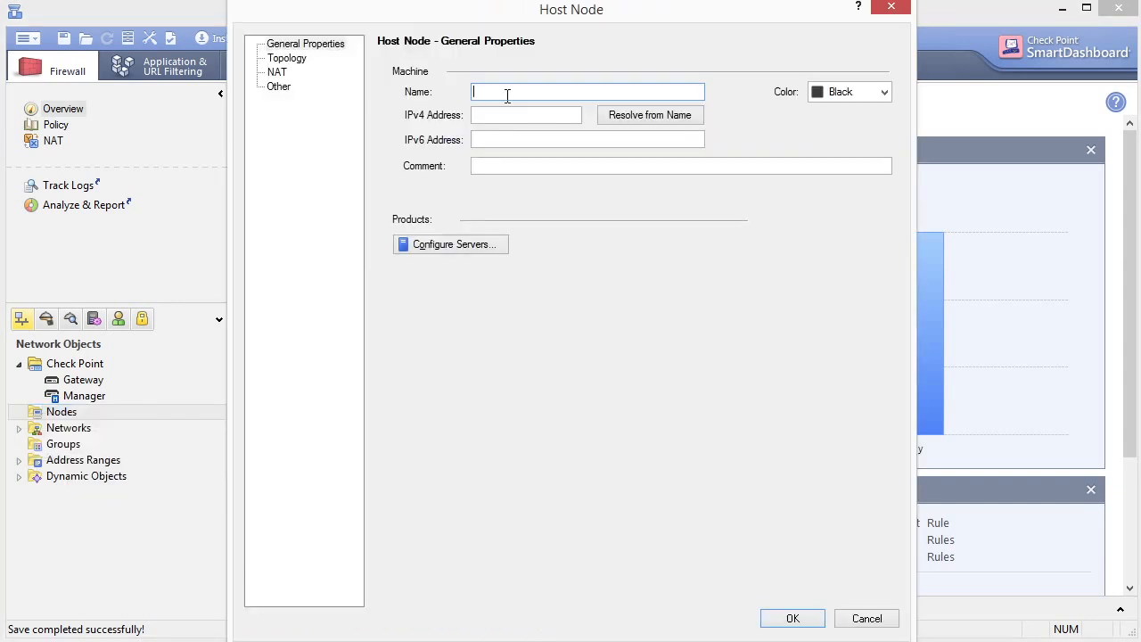
pyautogui.write('AD-Server')
pyautogui.click(497, 114)
pyautogui.write('192.168.1.120')
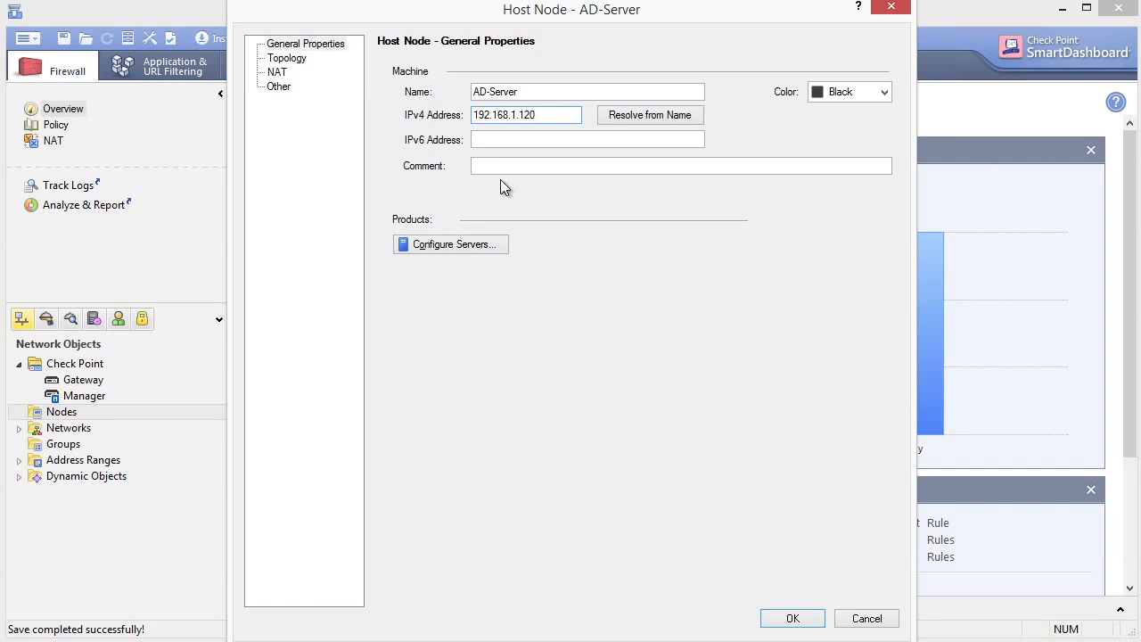
pyautogui.click(795, 620)
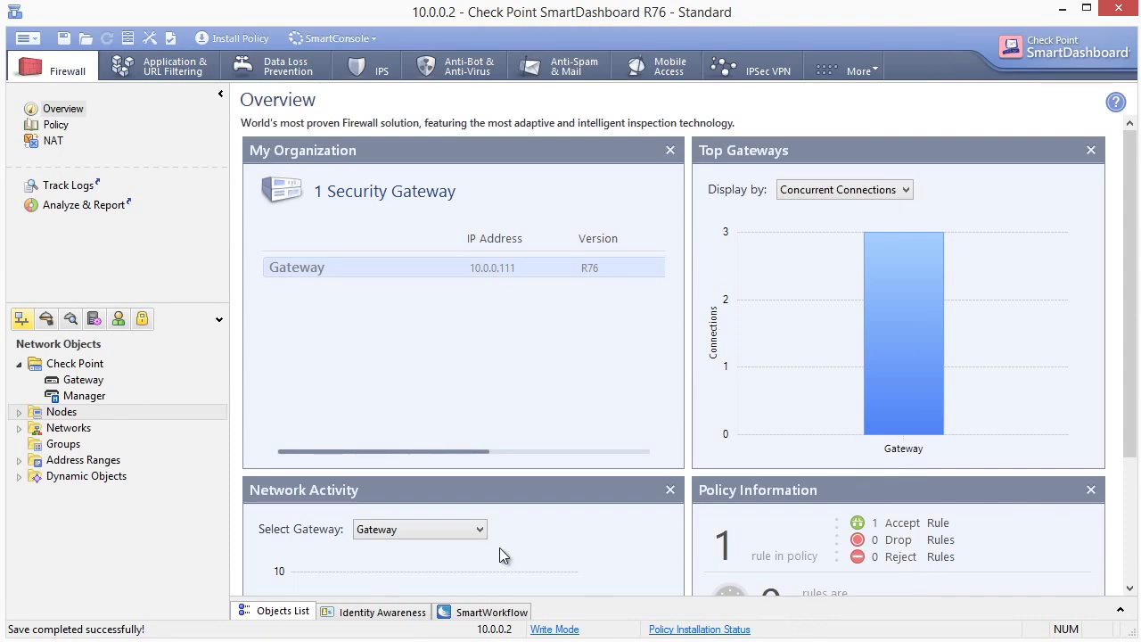
pyautogui.click(24, 40)
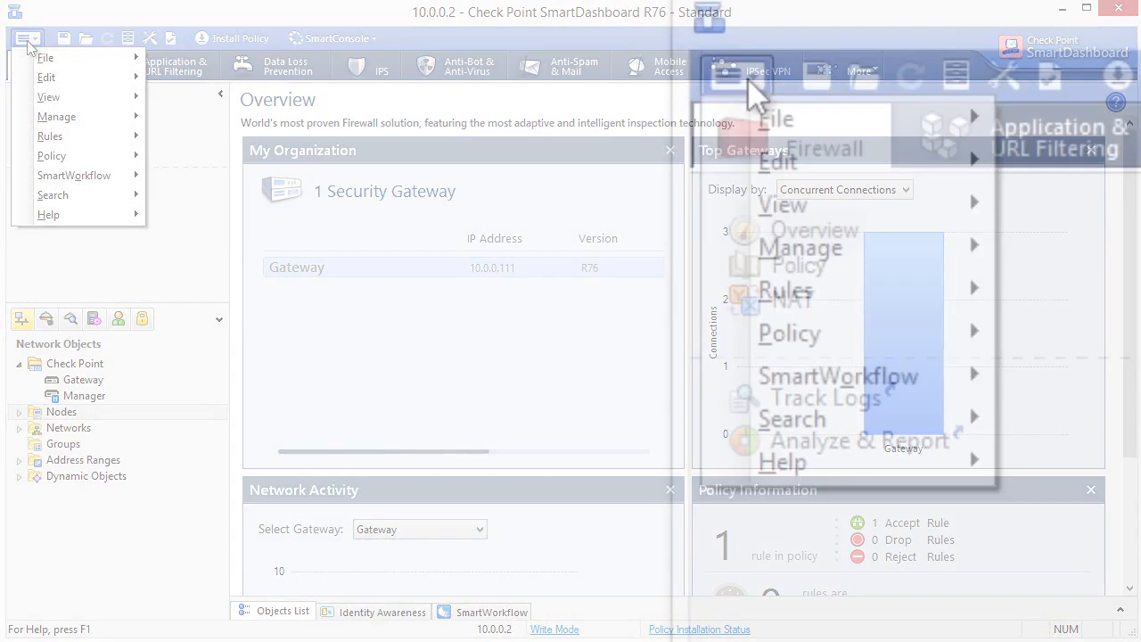
# Step: Start a new LDAP Account Unit from the Servers and OPSEC Applications list
pyautogui.moveTo(798, 245)
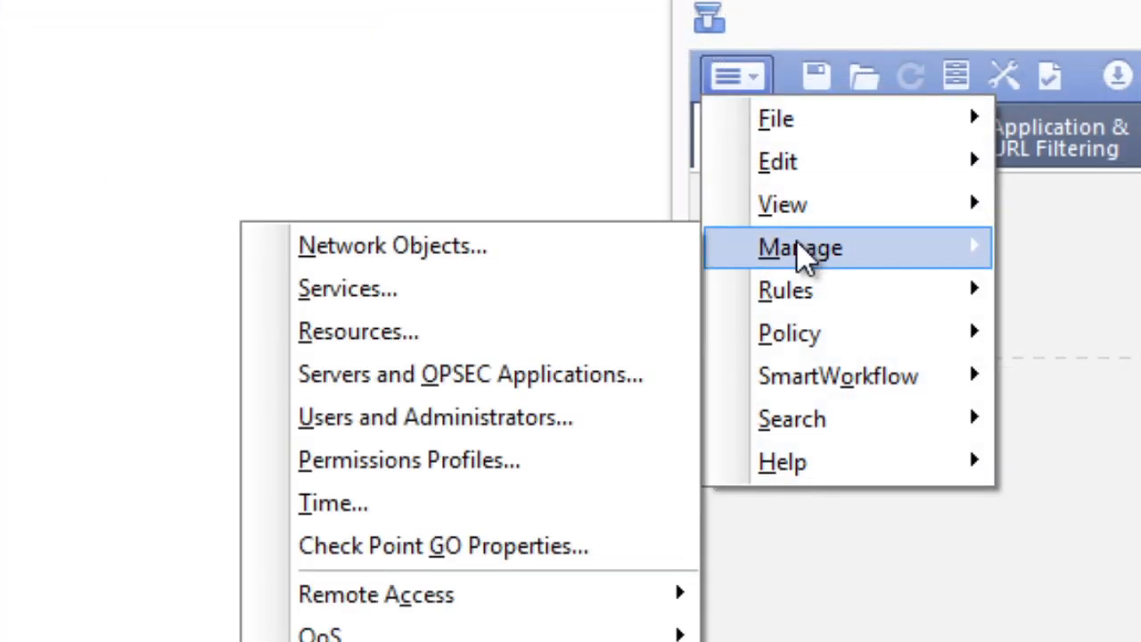
pyautogui.click(538, 384)
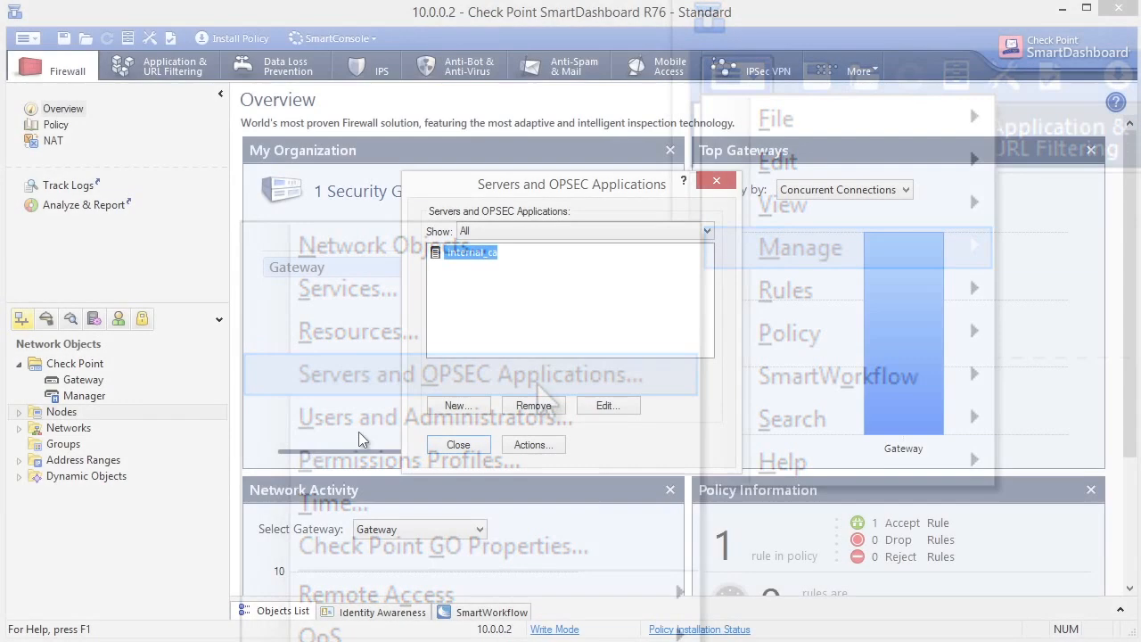
pyautogui.click(458, 406)
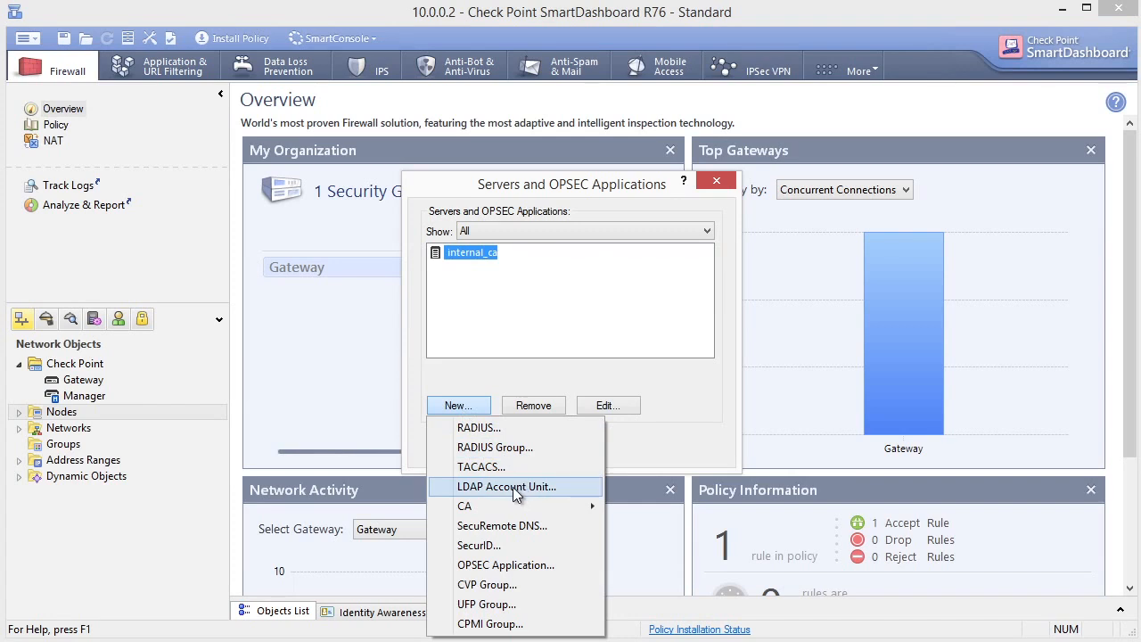
pyautogui.click(558, 486)
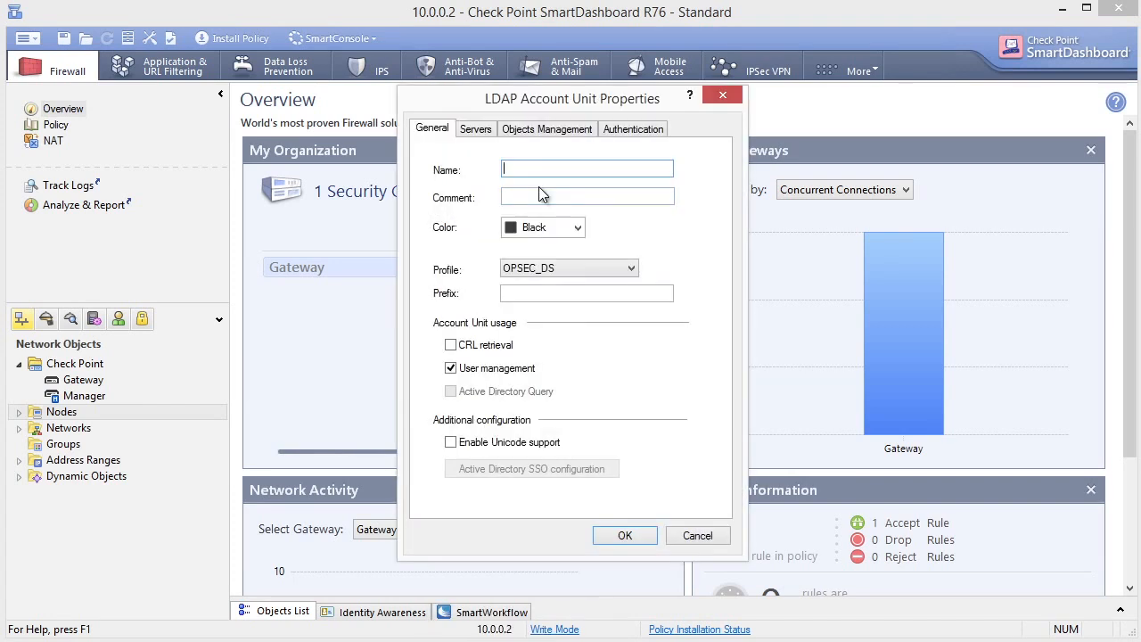
# Step: Name it LDAP-Account-Unit with the Microsoft_AD profile, enabling CRL retrieval and Active Directory Query
pyautogui.write('LDAP-Account-Unit')
pyautogui.click(582, 270)
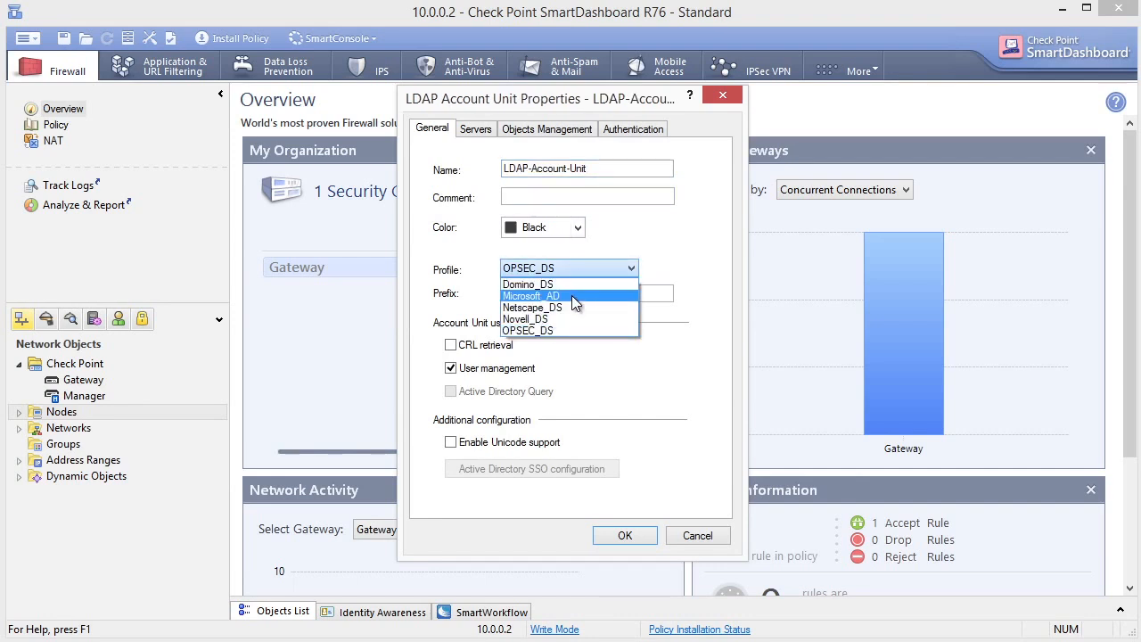
pyautogui.click(571, 295)
pyautogui.click(573, 294)
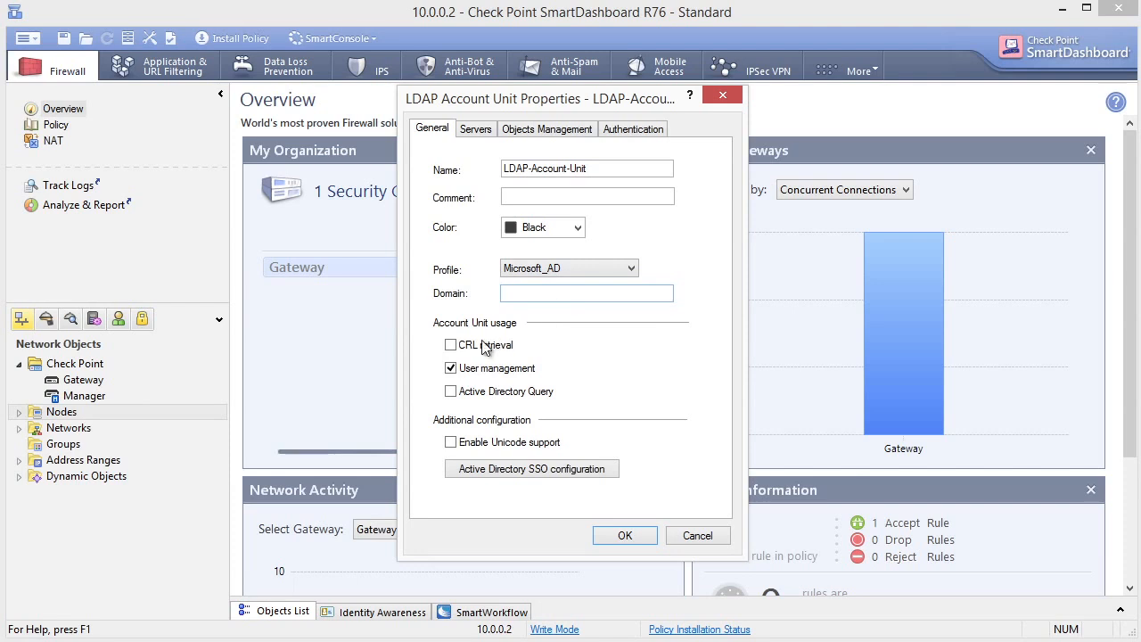
pyautogui.click(451, 347)
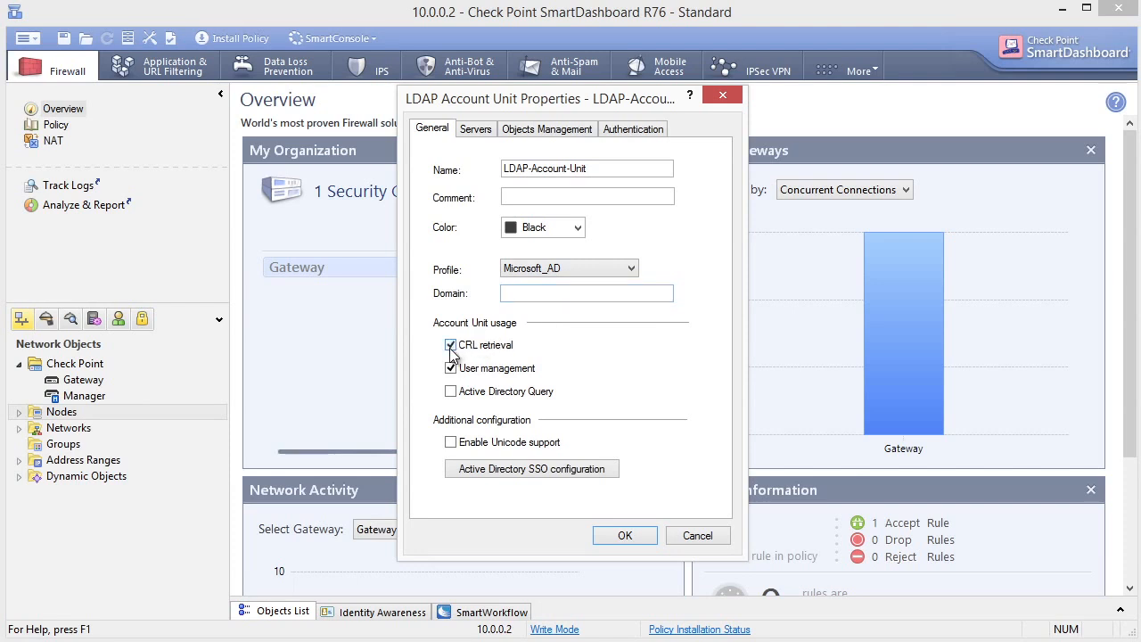
pyautogui.click(451, 392)
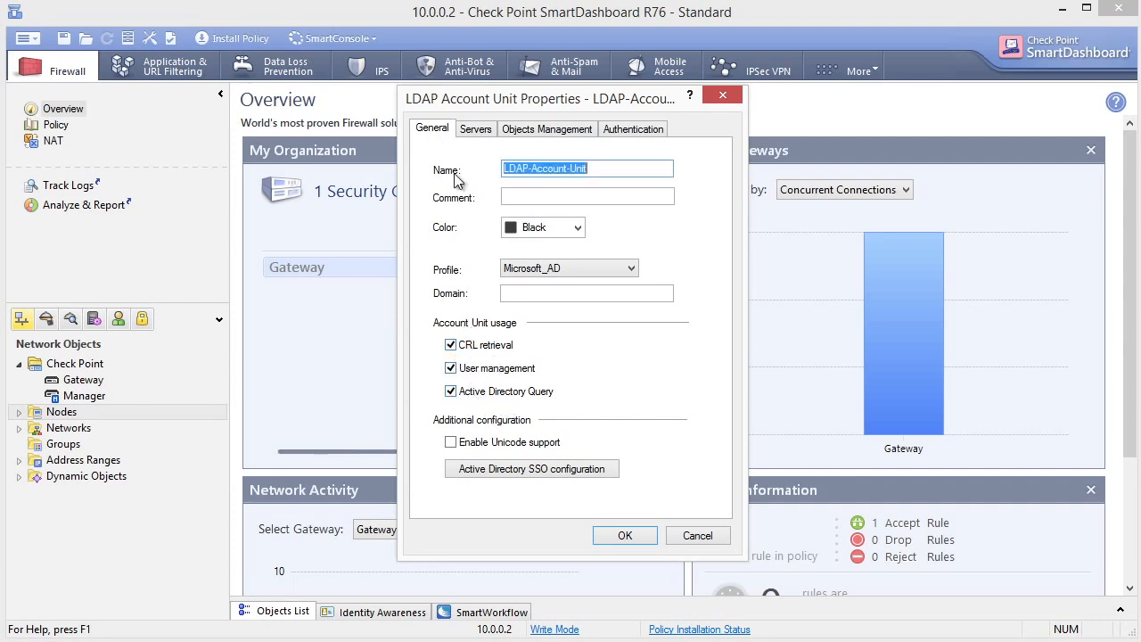
# Step: Add a new LDAP server to the account unit with AD-Server as its host
pyautogui.click(478, 130)
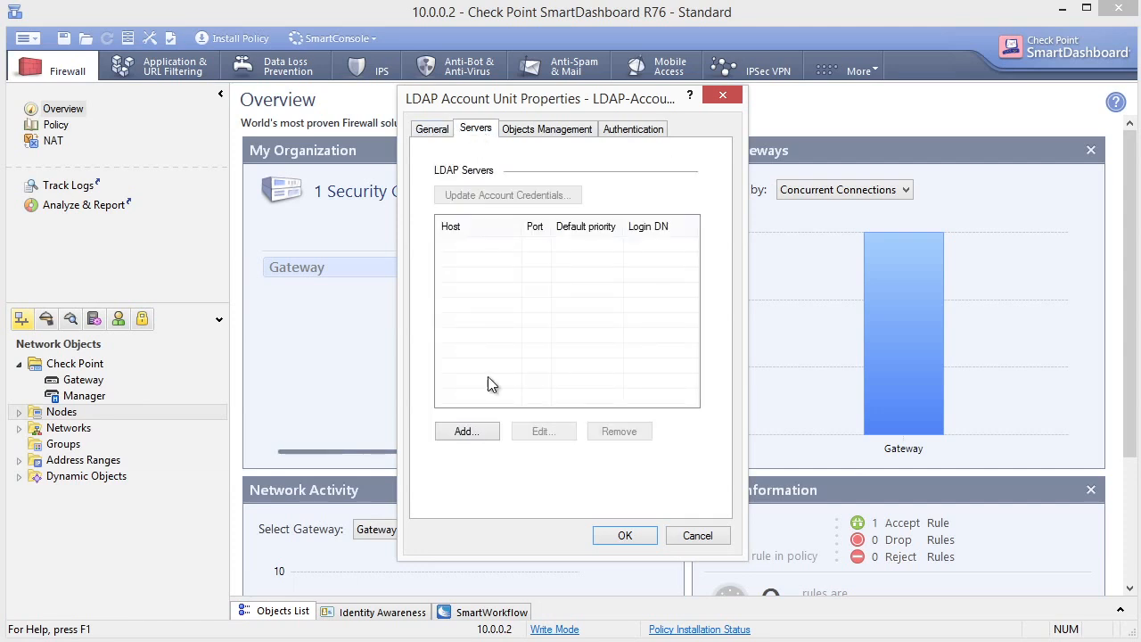
pyautogui.click(466, 431)
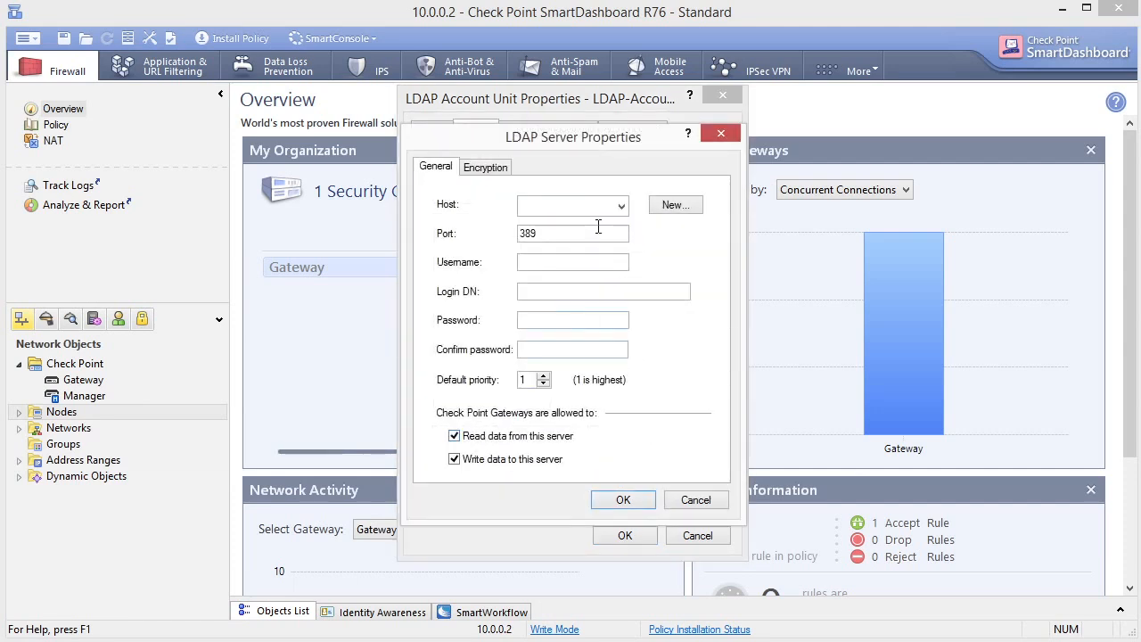
pyautogui.click(622, 206)
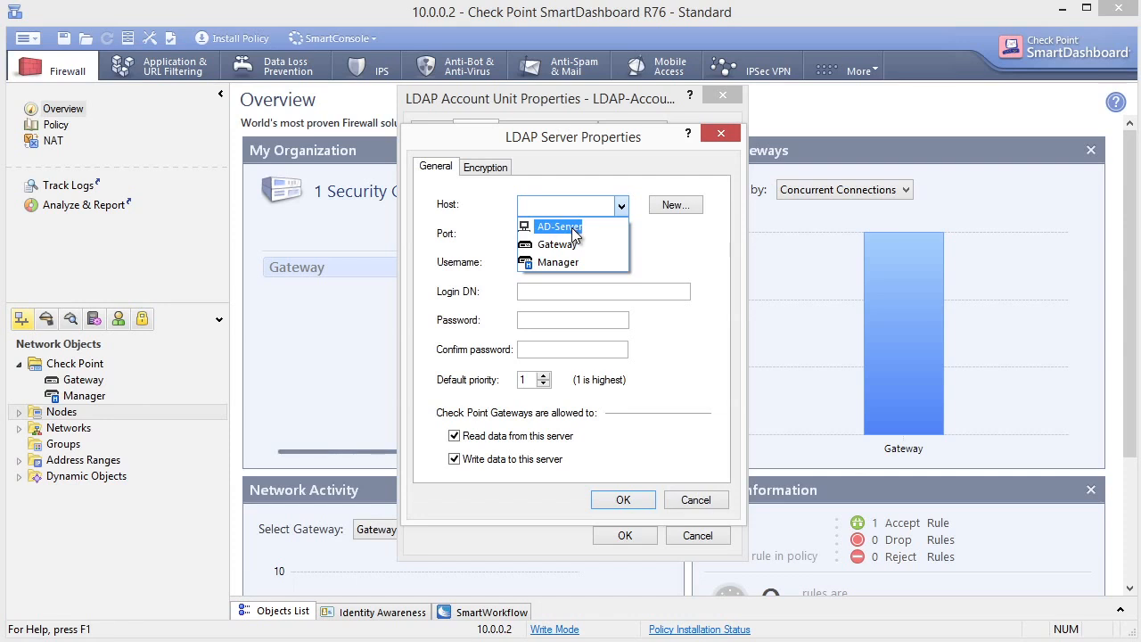
pyautogui.click(573, 228)
# Step: Enter username administrator, the pasted login DN and password, and confirm the AD-Server LDAP server
pyautogui.click(590, 263)
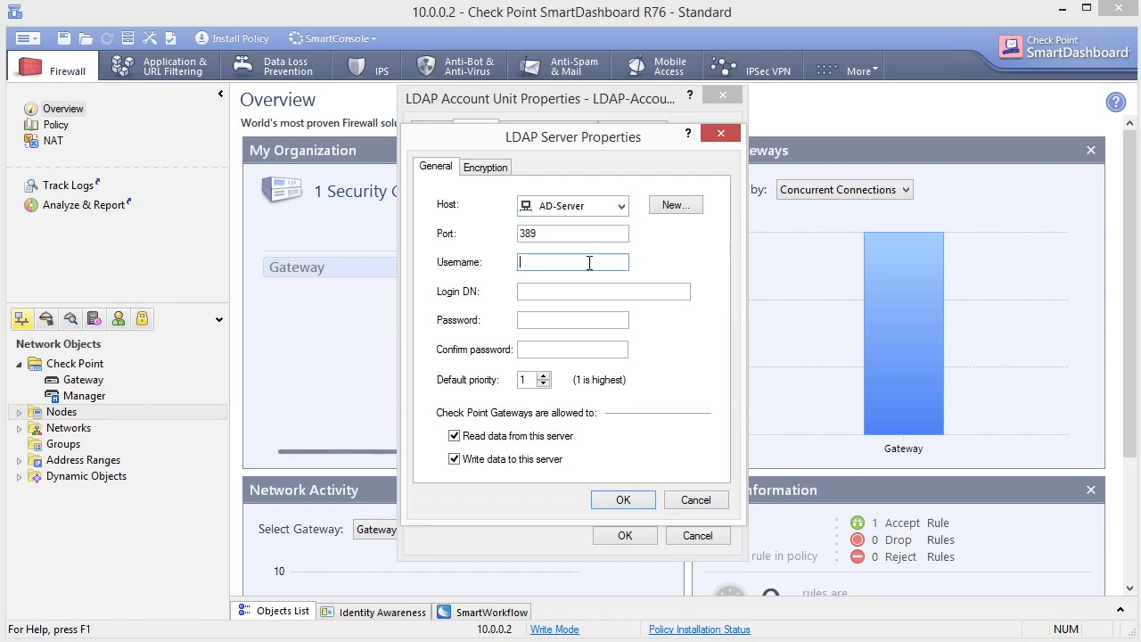
pyautogui.write('administrator')
pyautogui.click(596, 298)
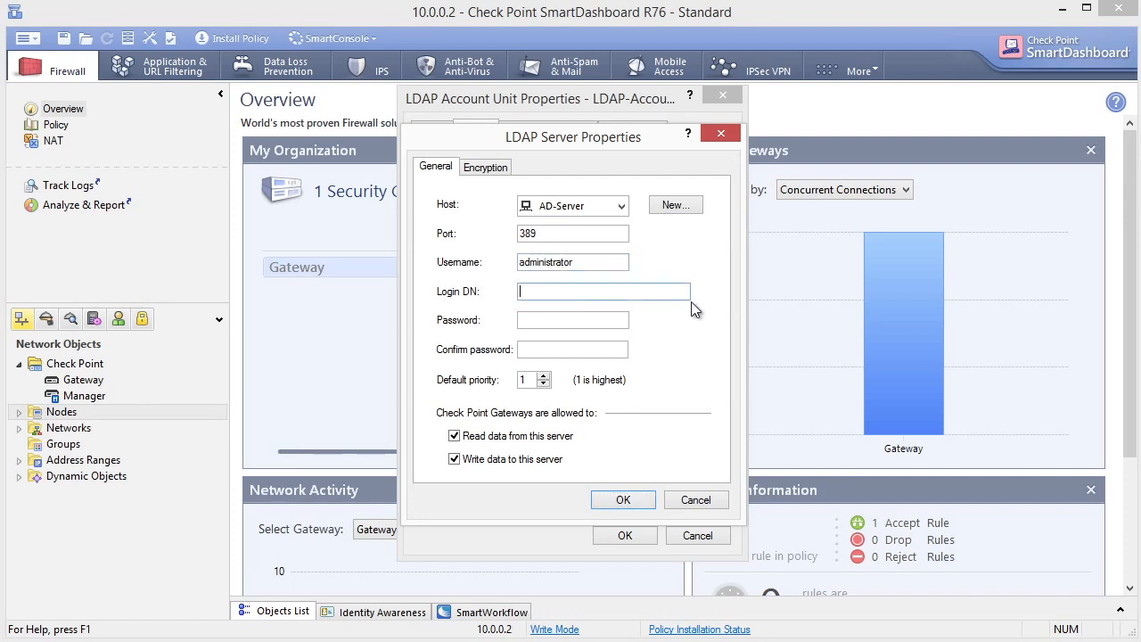
pyautogui.hotkey('ctrl', 'v')
pyautogui.click(582, 319)
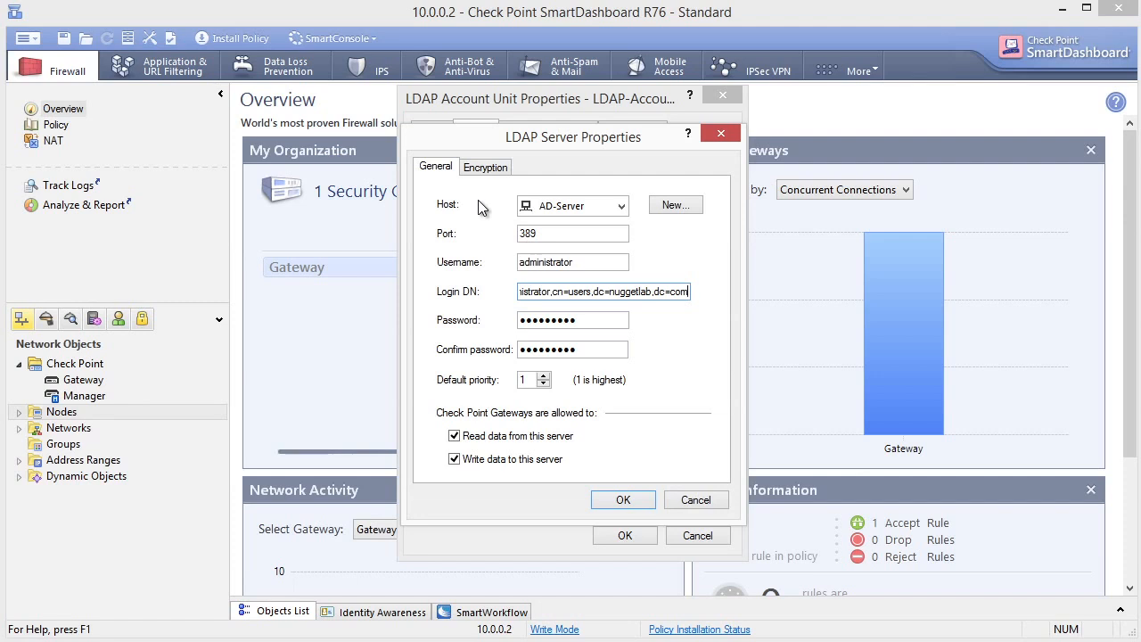
pyautogui.click(624, 503)
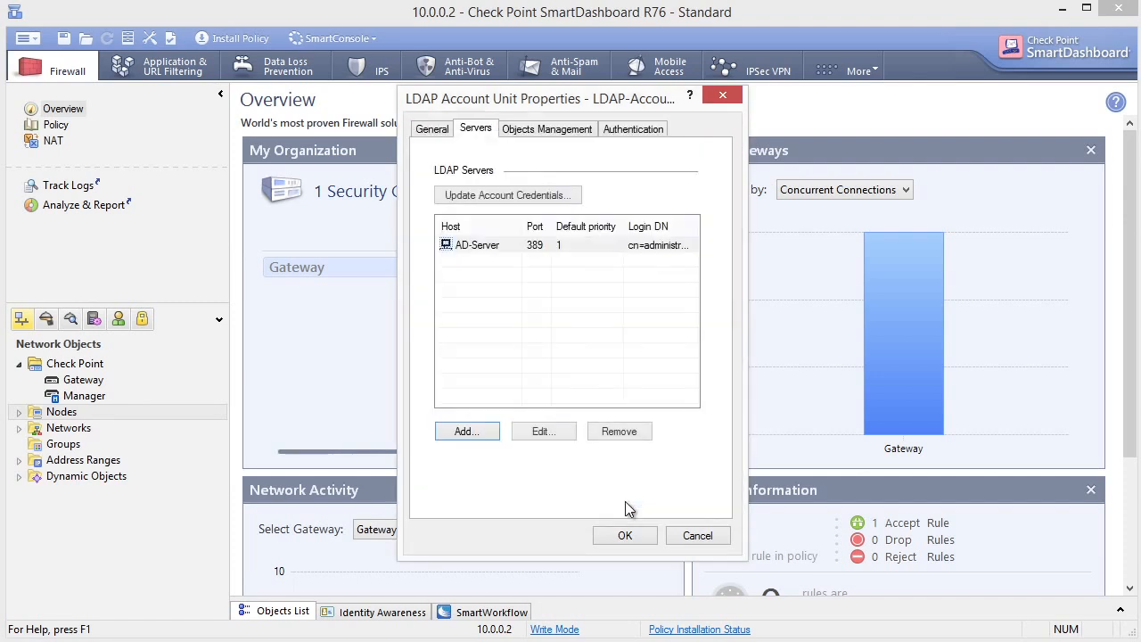
pyautogui.click(540, 132)
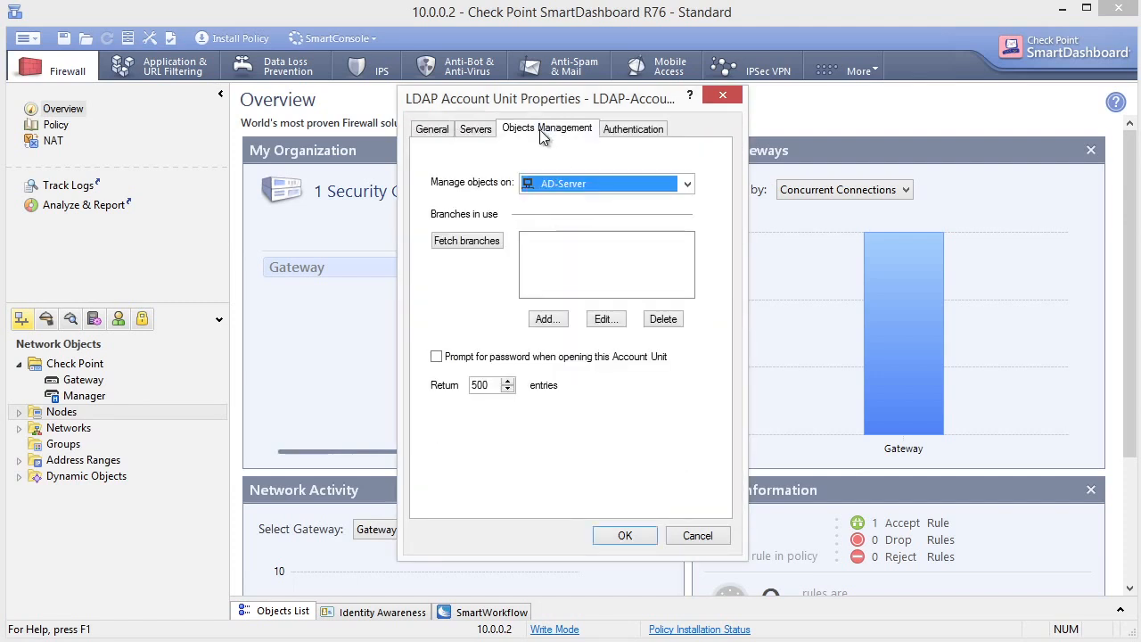
# Step: Fetch the directory branches and allow only Check Point Password, enabling a default authentication scheme
pyautogui.click(474, 248)
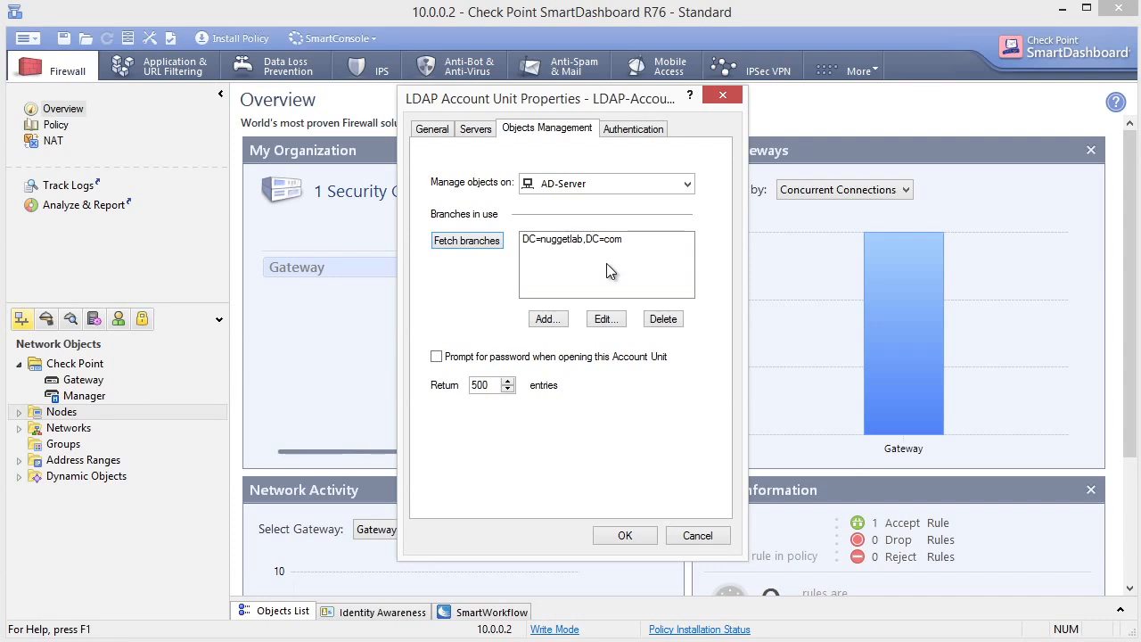
pyautogui.click(635, 130)
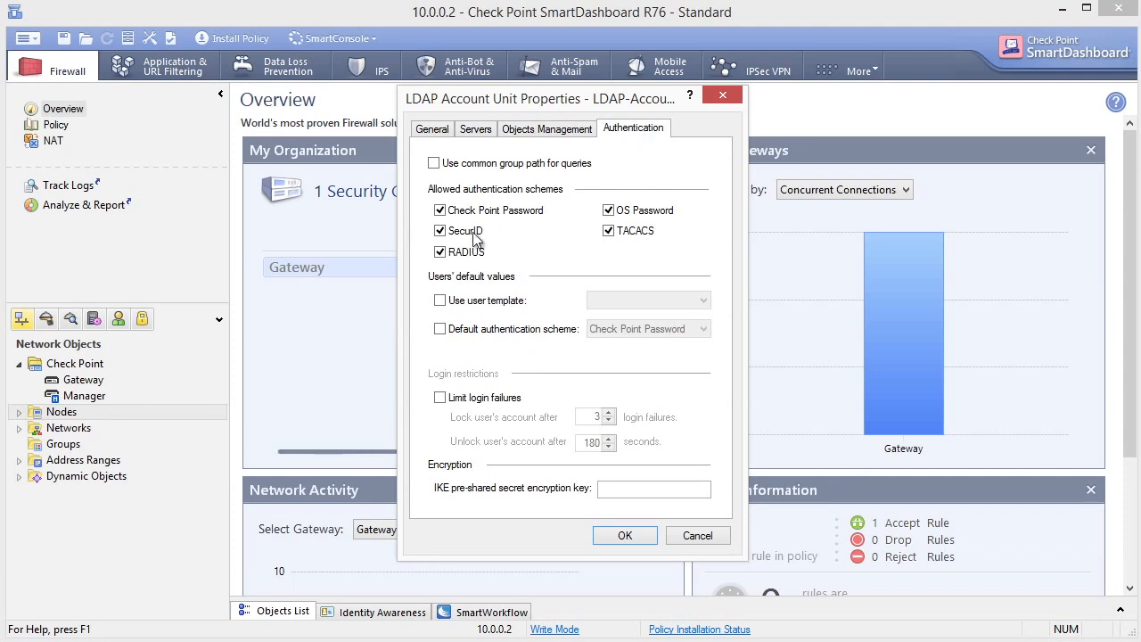
pyautogui.click(439, 230)
pyautogui.click(439, 253)
pyautogui.click(609, 232)
pyautogui.click(610, 211)
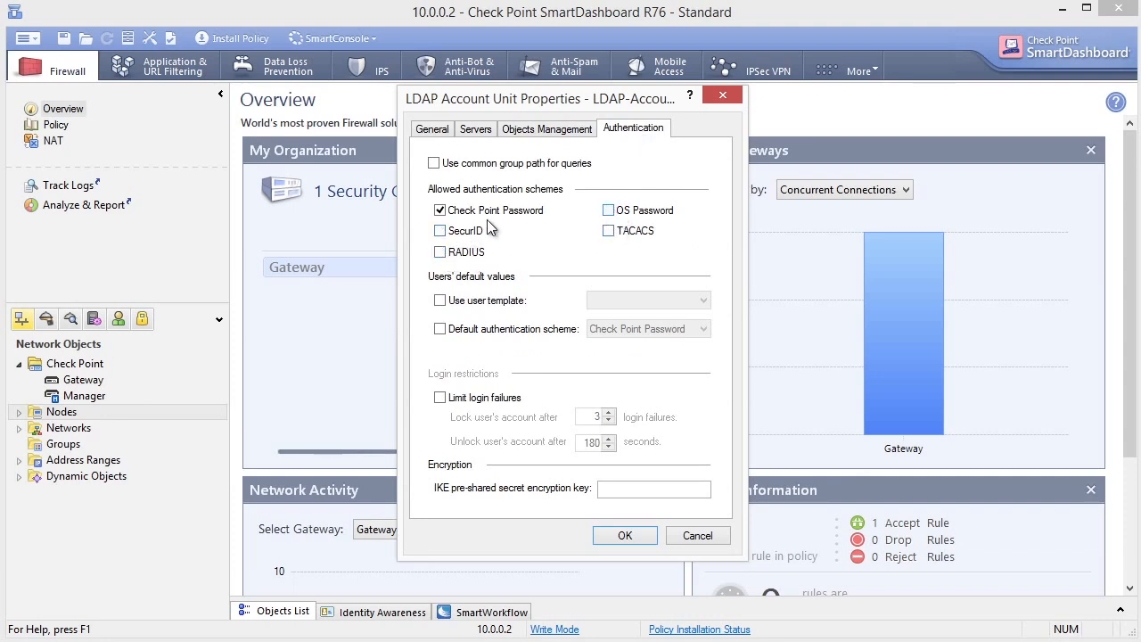
pyautogui.click(440, 329)
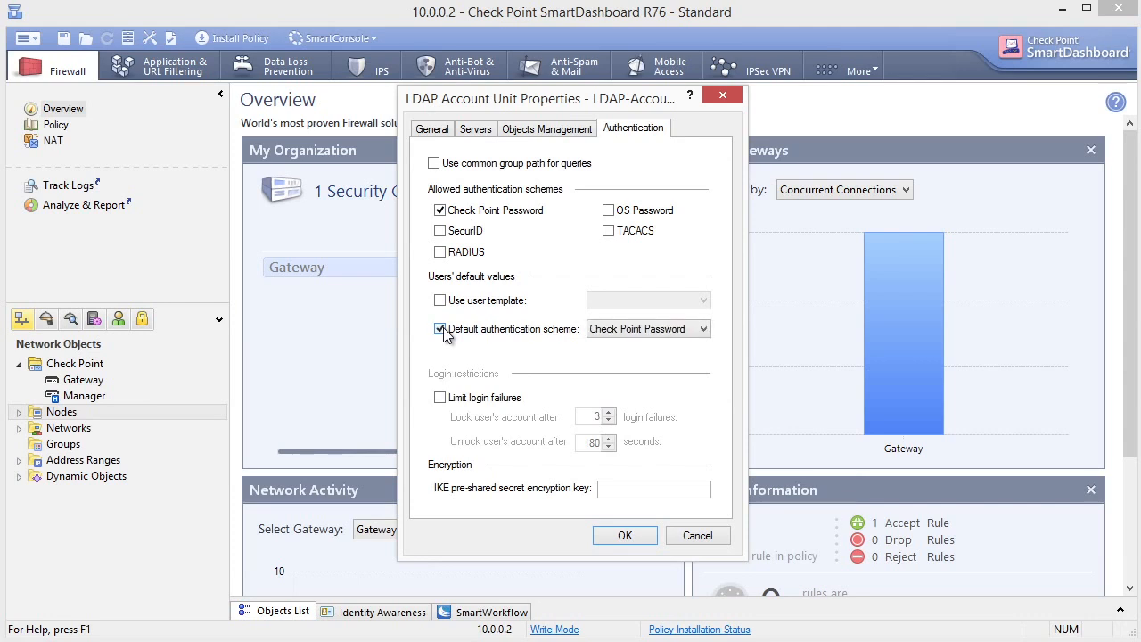
# Step: Set the account unit's domain to nuggetlab.com and save LDAP-Account-Unit
pyautogui.hotkey('ctrl', 'Tab')
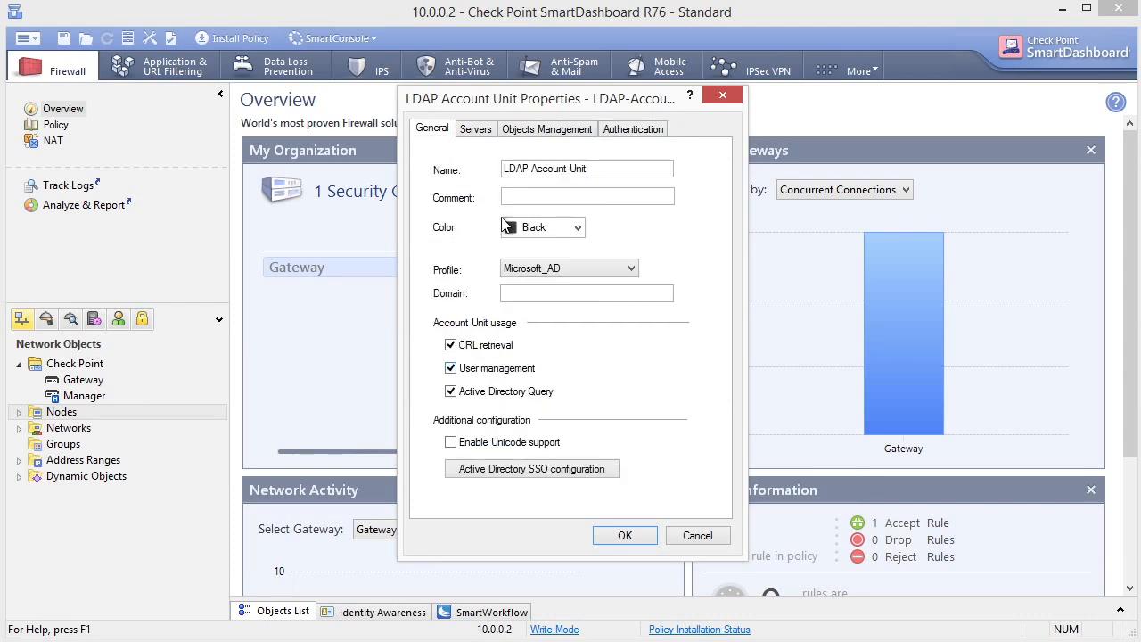
pyautogui.click(518, 295)
pyautogui.write('nuggetlab.com')
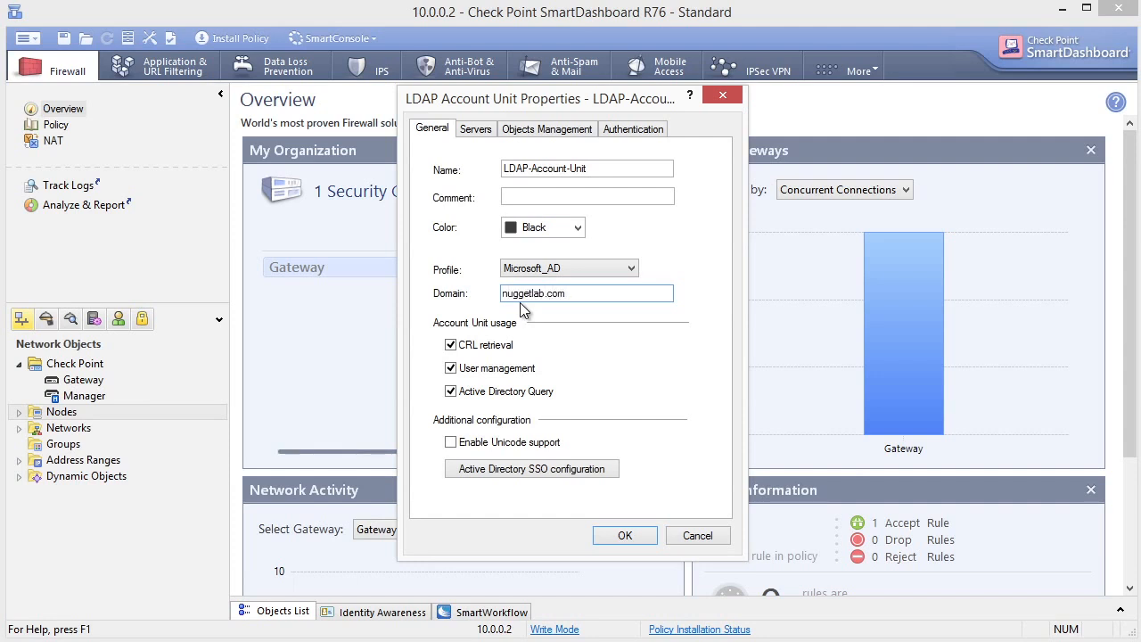
pyautogui.click(625, 536)
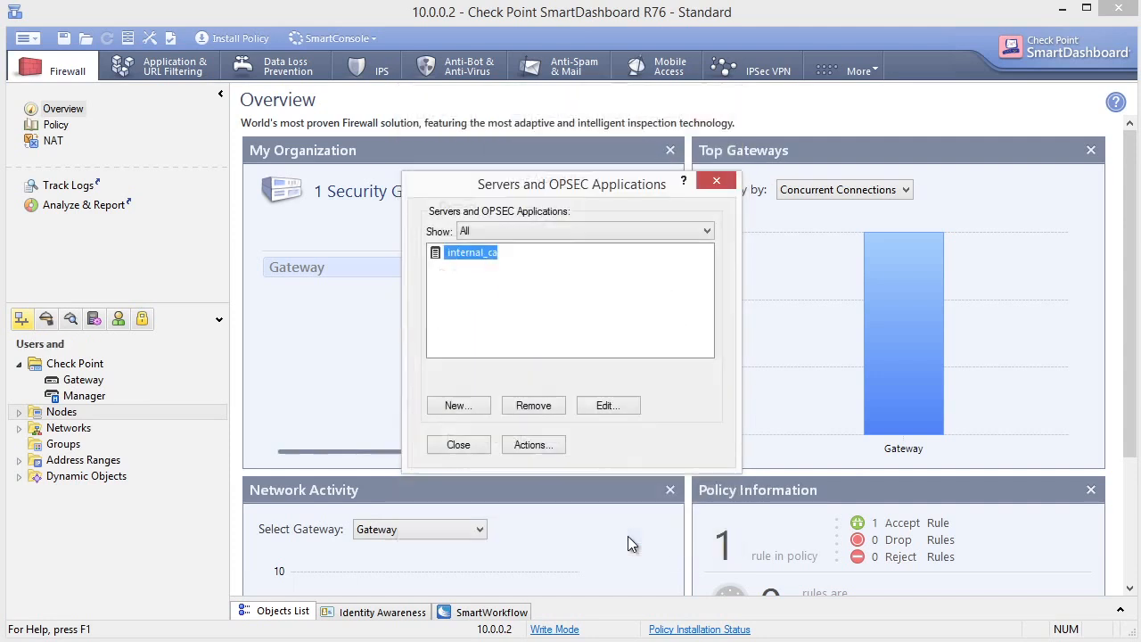
pyautogui.click(459, 444)
# Step: Save the configuration, then create LDAP-Group linked to all users of LDAP-Account-Unit
pyautogui.click(63, 38)
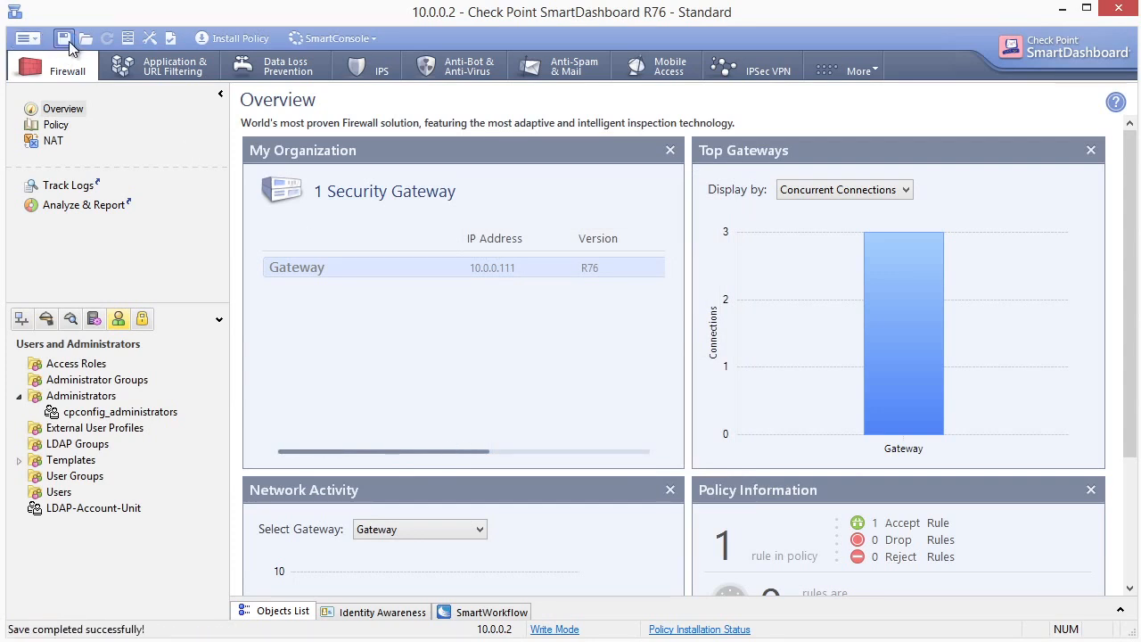
pyautogui.rightClick(61, 453)
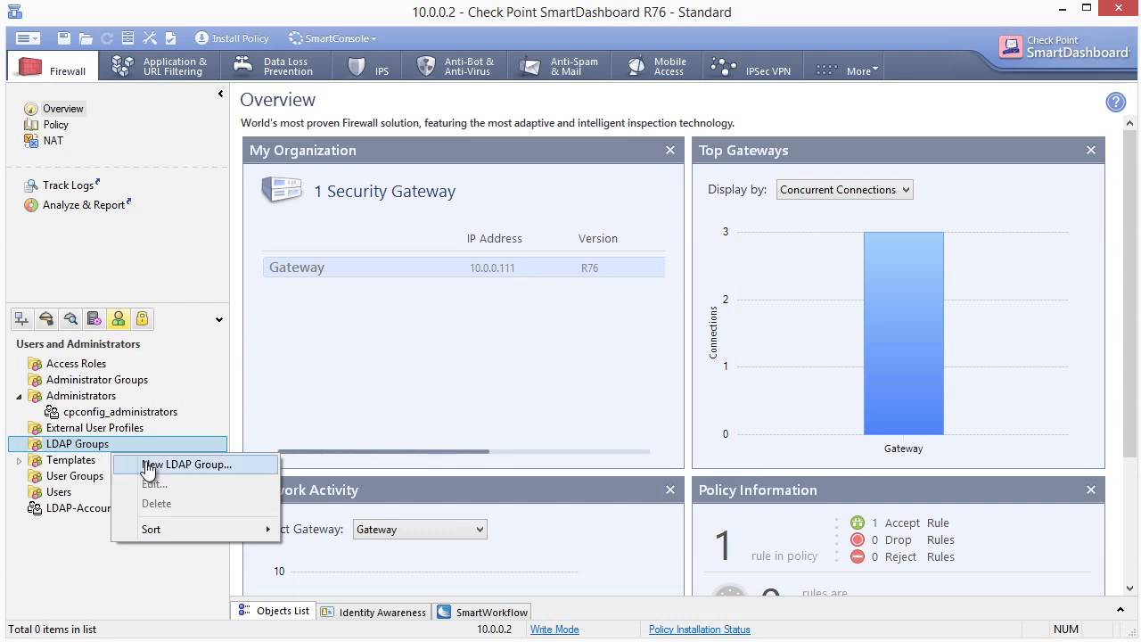
pyautogui.click(220, 477)
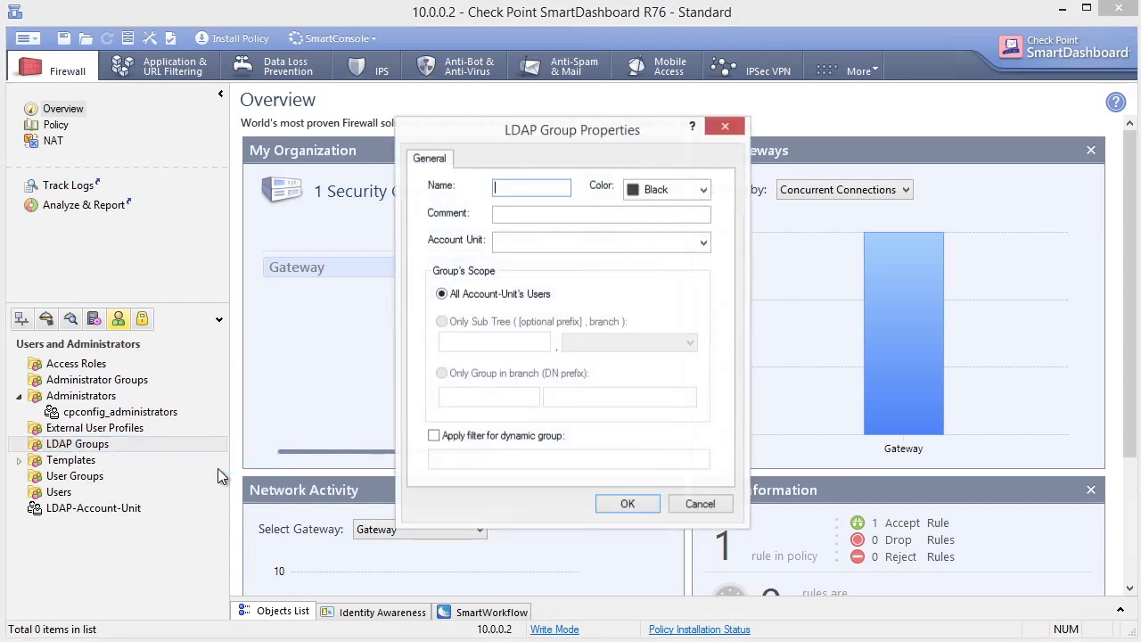
pyautogui.write('LDAP-Group')
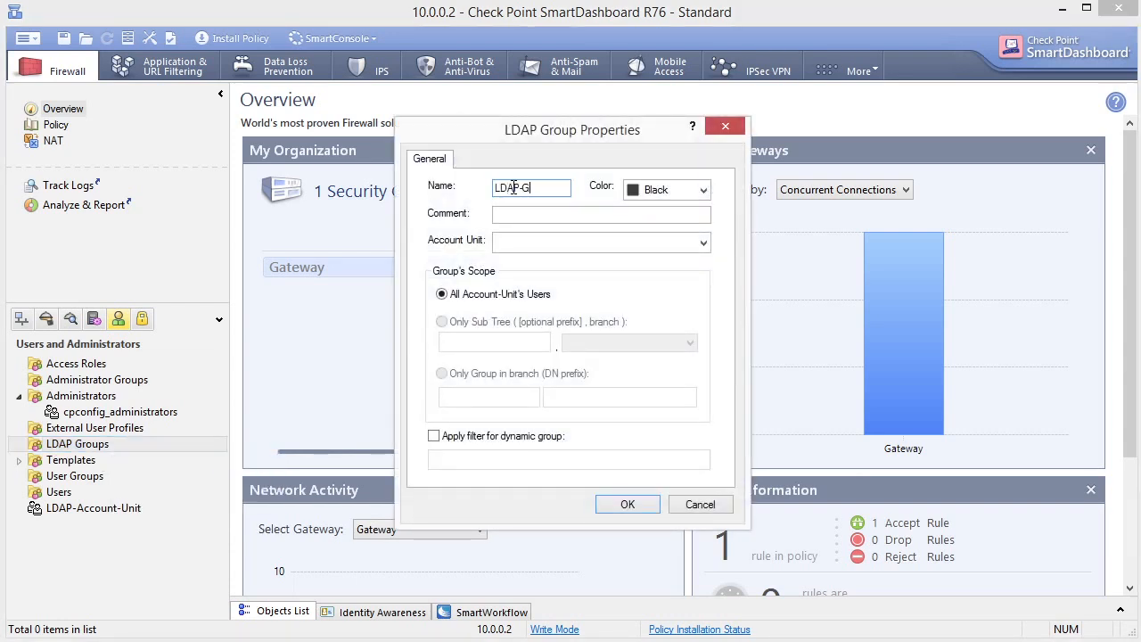
pyautogui.click(536, 239)
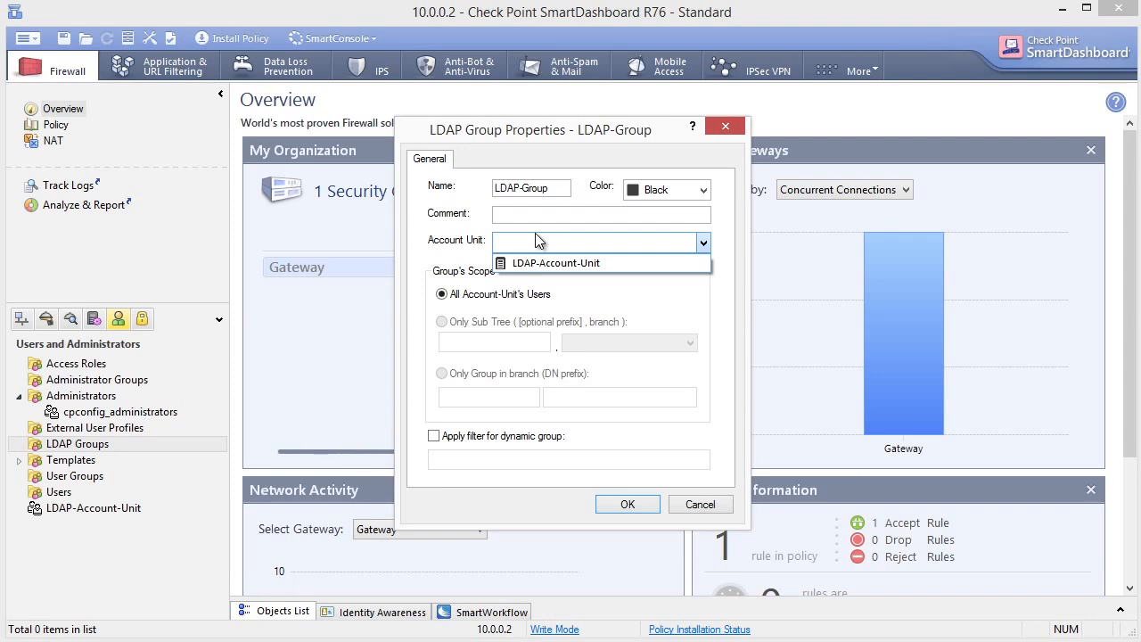
pyautogui.click(555, 263)
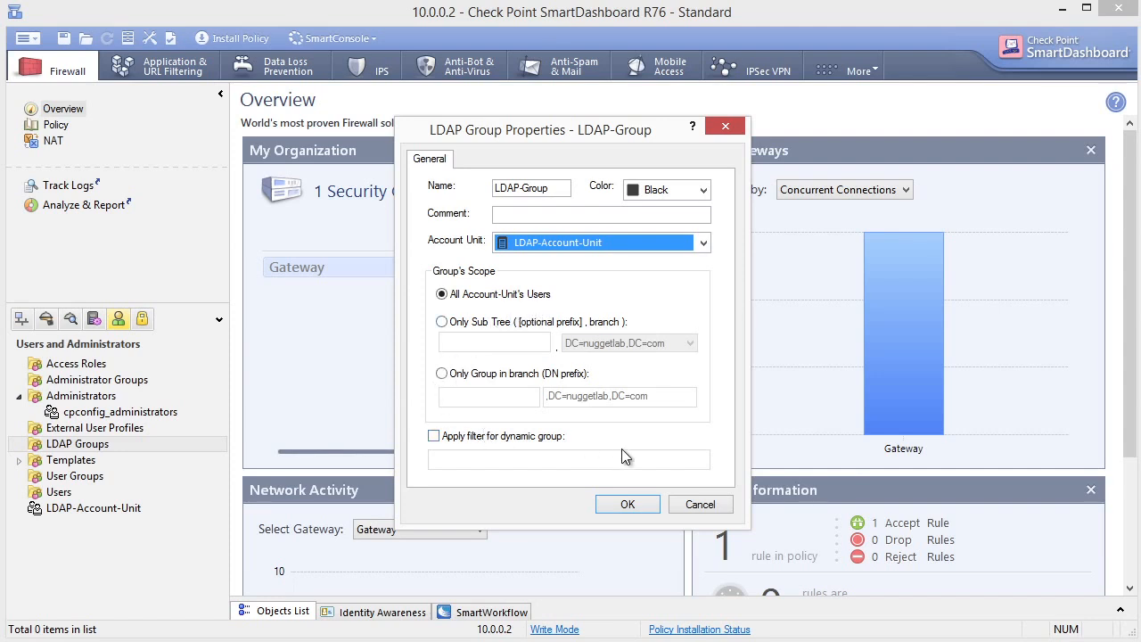
pyautogui.click(639, 506)
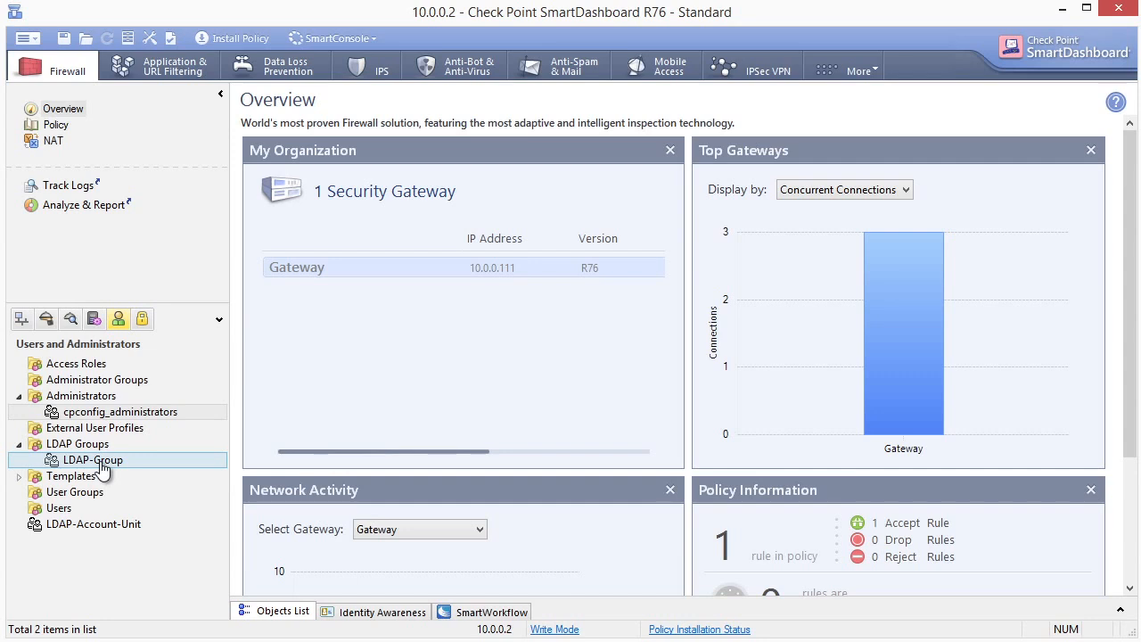
# Step: Expand LDAP-Account-Unit down to nuggetlab Users and select the single user in the sales OU
pyautogui.click(86, 528)
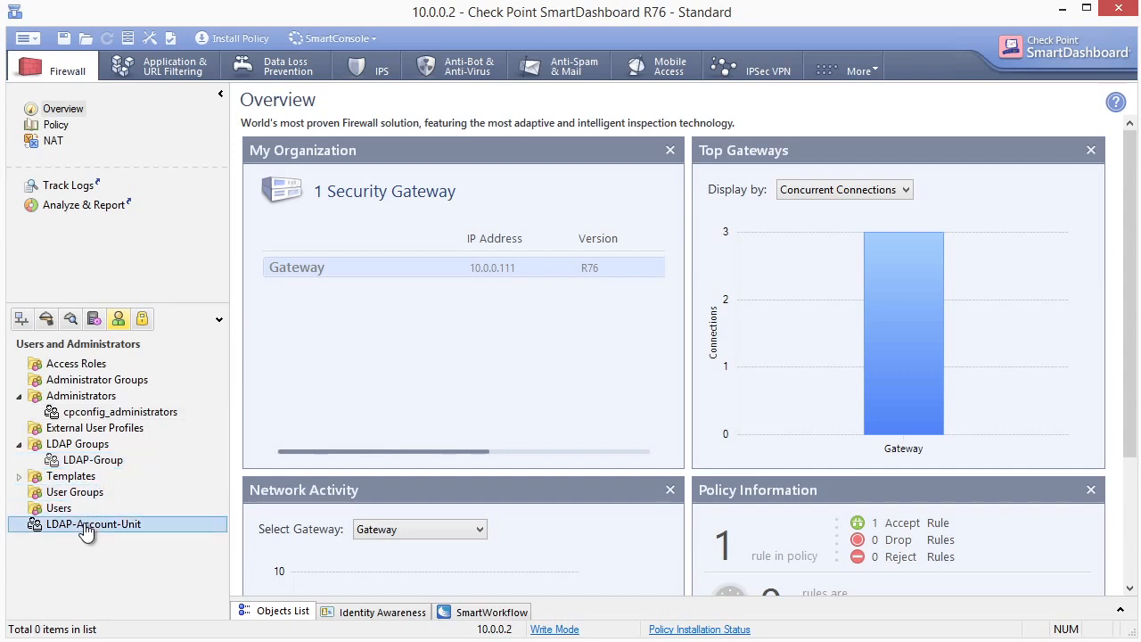
pyautogui.doubleClick(86, 527)
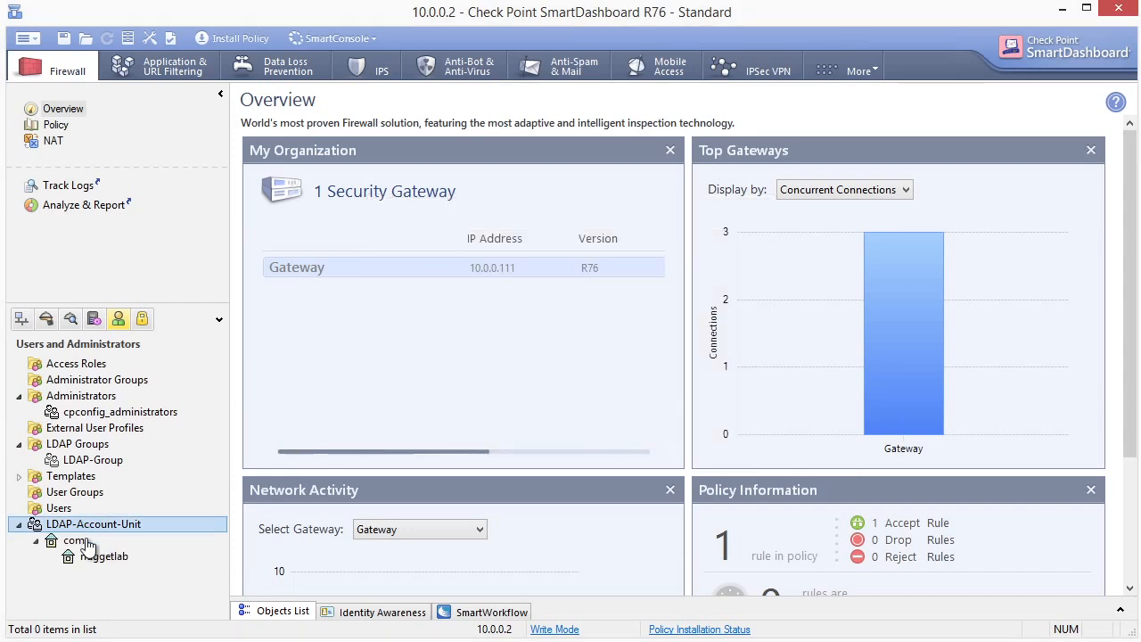
pyautogui.doubleClick(95, 558)
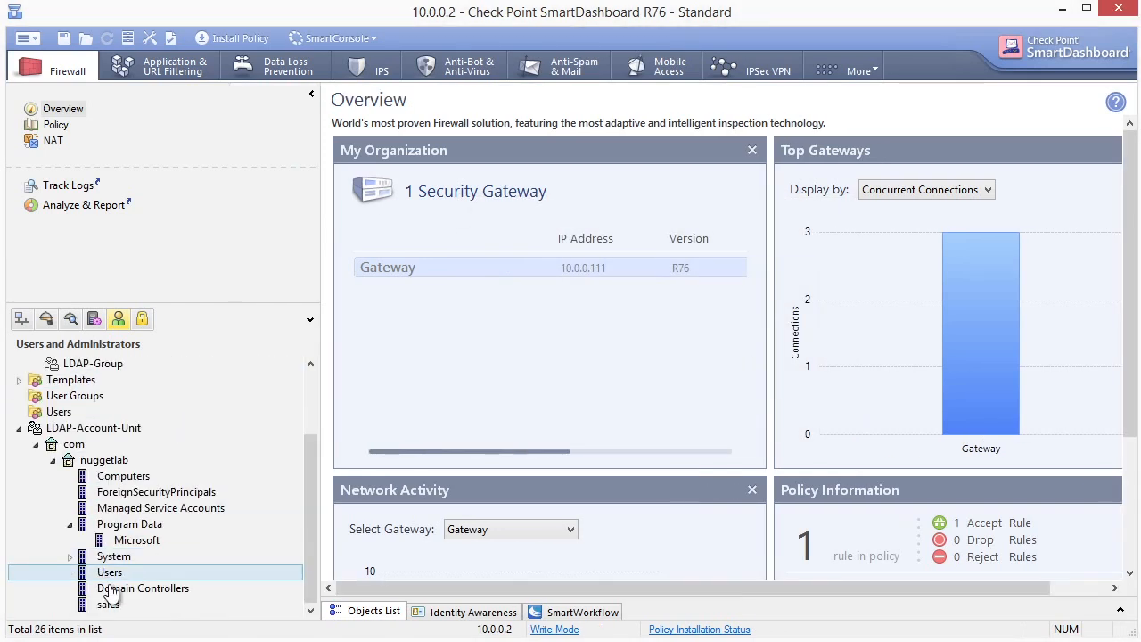
pyautogui.doubleClick(111, 573)
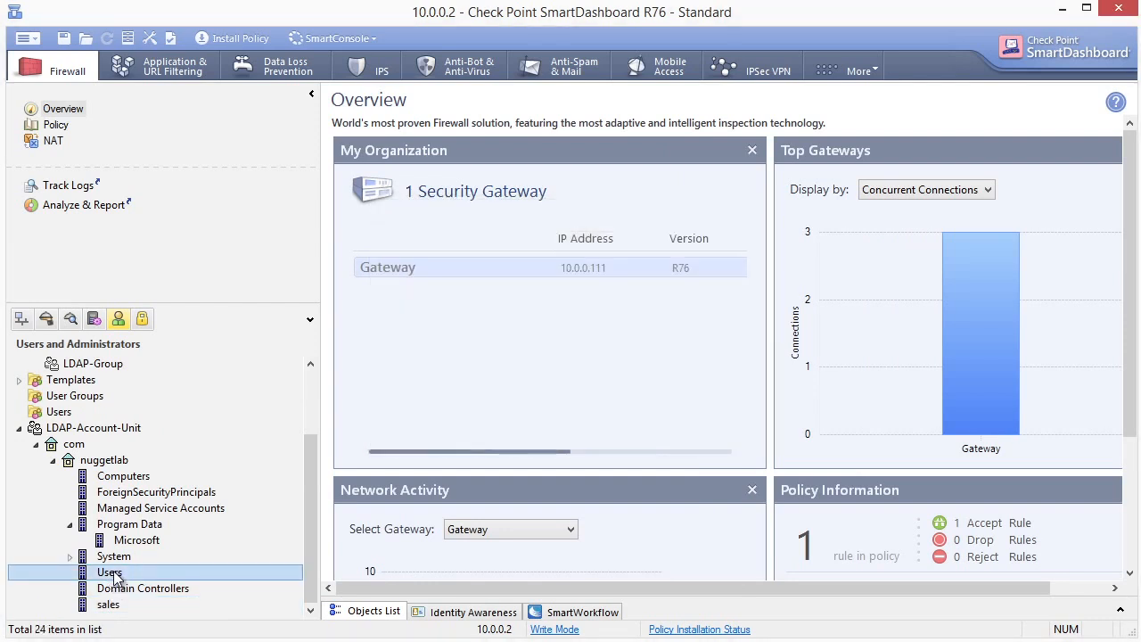
pyautogui.click(384, 613)
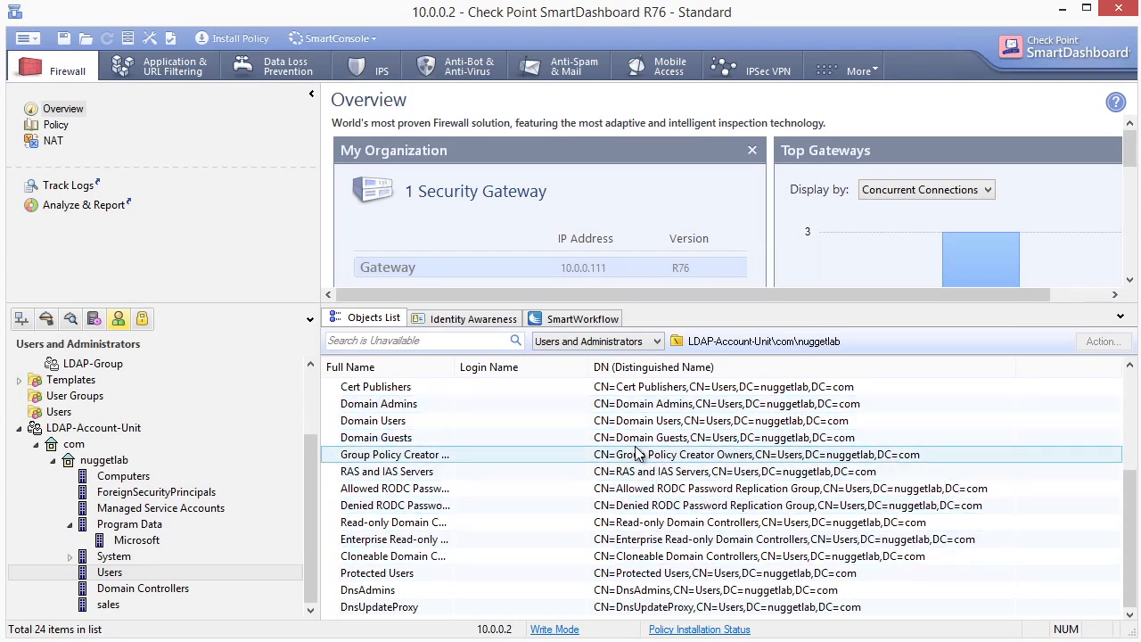
pyautogui.click(108, 606)
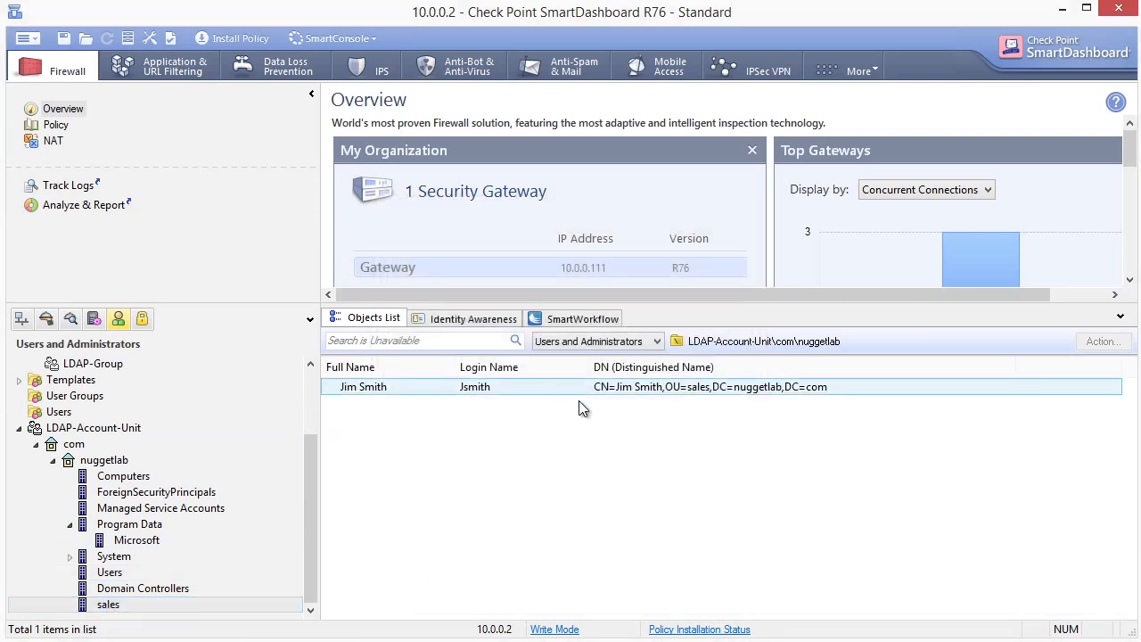
pyautogui.click(692, 394)
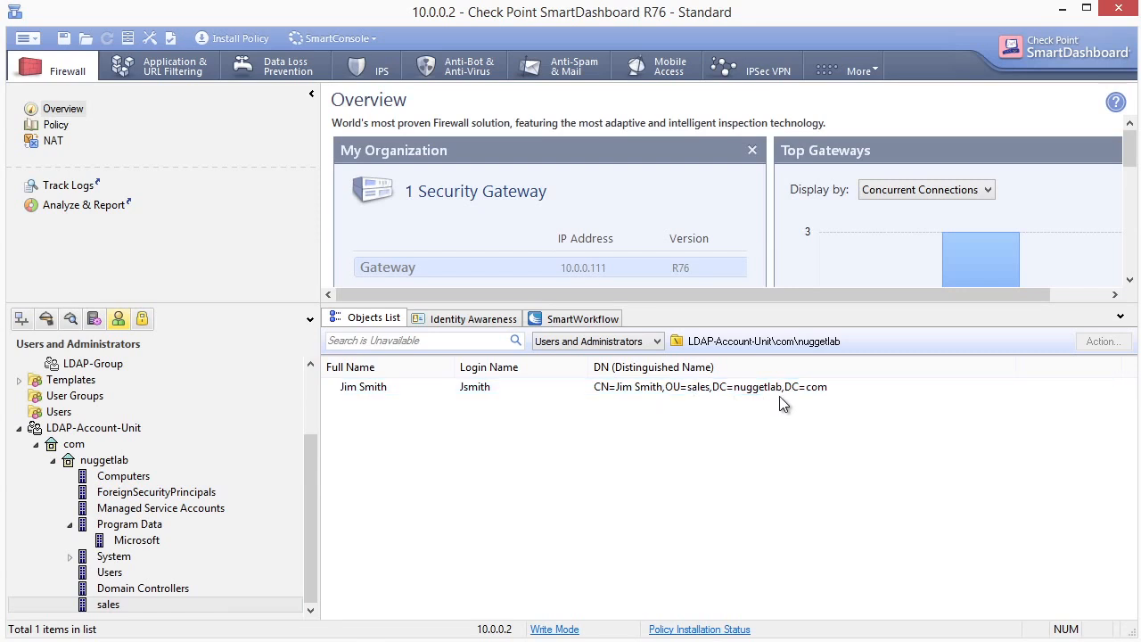